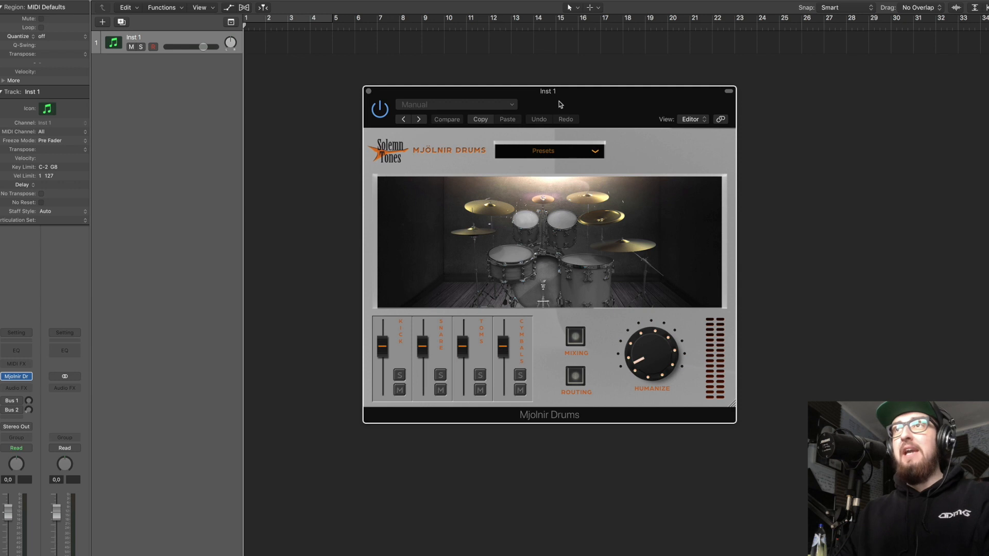
Create a MIDI region at bar 1 on the Inst 1 track with the Pencil tool and return to the Pointer tool.
drag(560, 104, 537, 104)
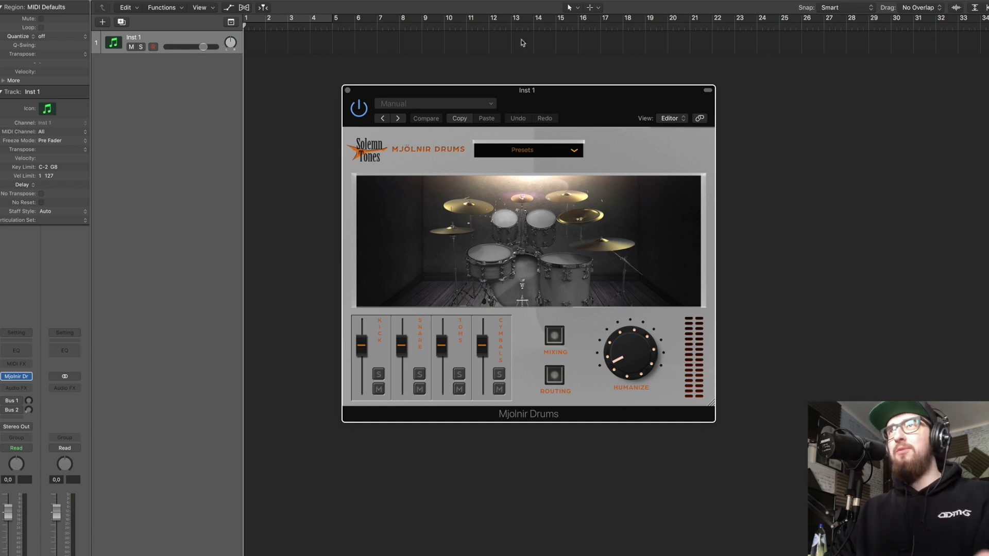
click(576, 8)
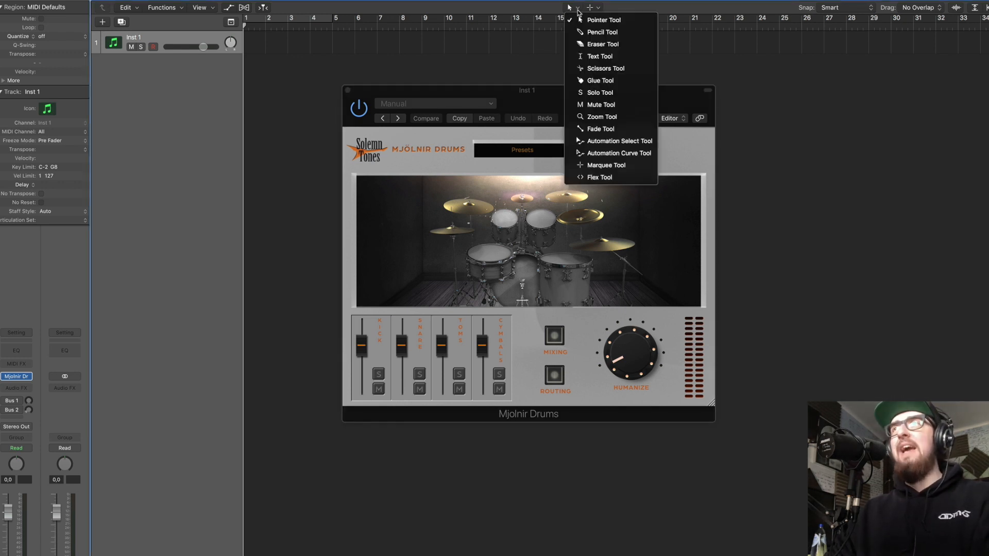
click(601, 32)
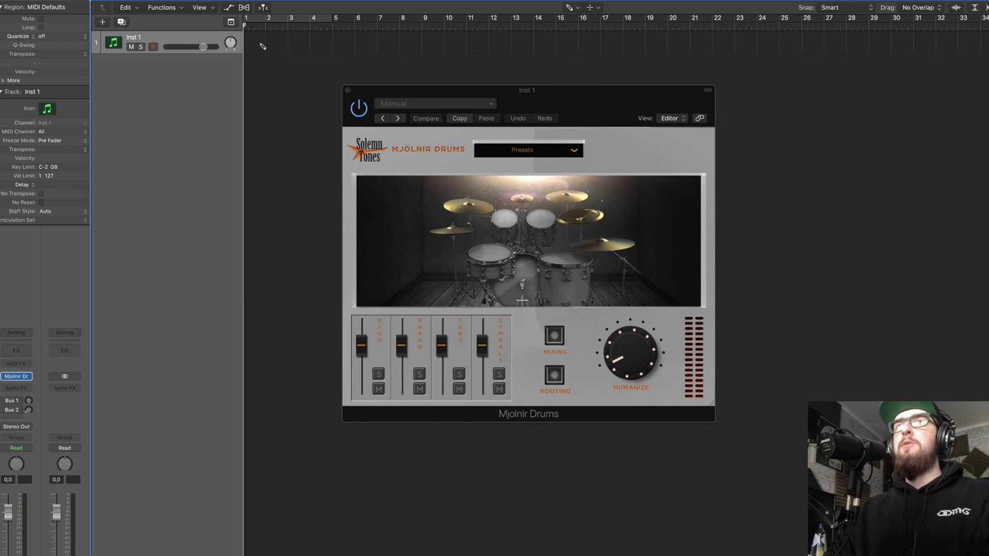
click(261, 44)
click(569, 7)
click(597, 21)
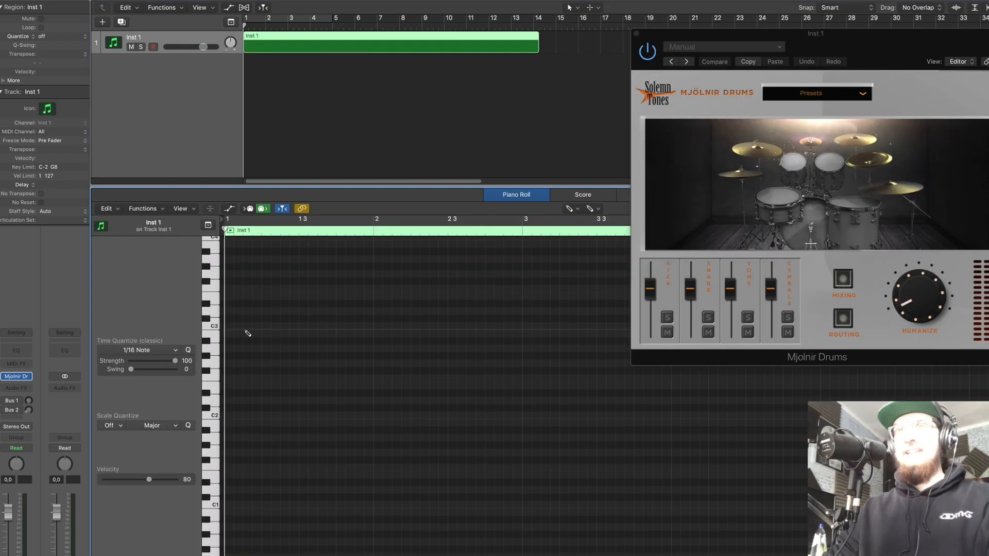
Add one long drum note starting at bar 2 in the Inst 1 region and lengthen the region to about bar 14.
mouse_move(414, 334)
mouse_down()
mouse_move(416, 409)
mouse_move(415, 352)
mouse_up()
click(363, 258)
click(363, 231)
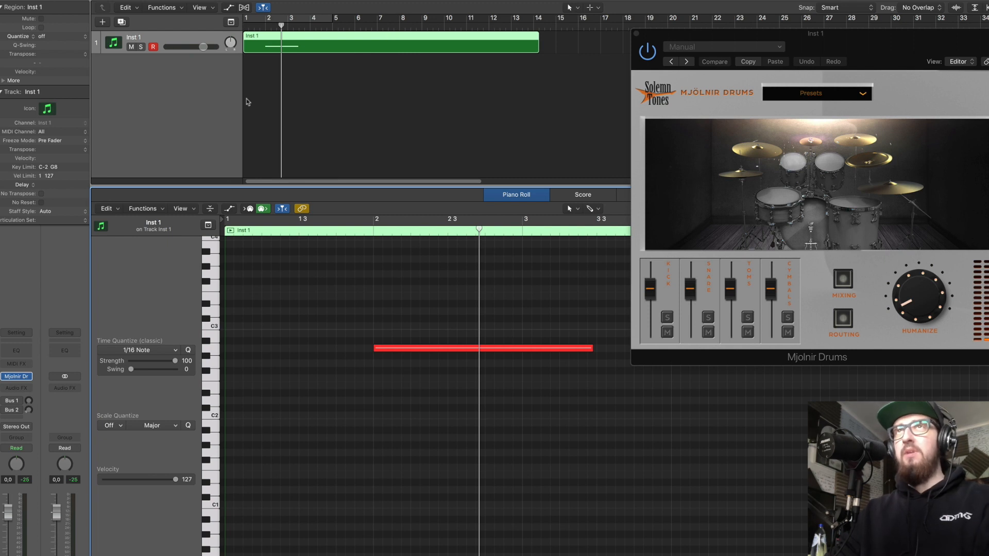
Trim the start of the Inst 1 region to bar 2 and bounce it in place.
drag(247, 49, 266, 49)
key(ctrl+b)
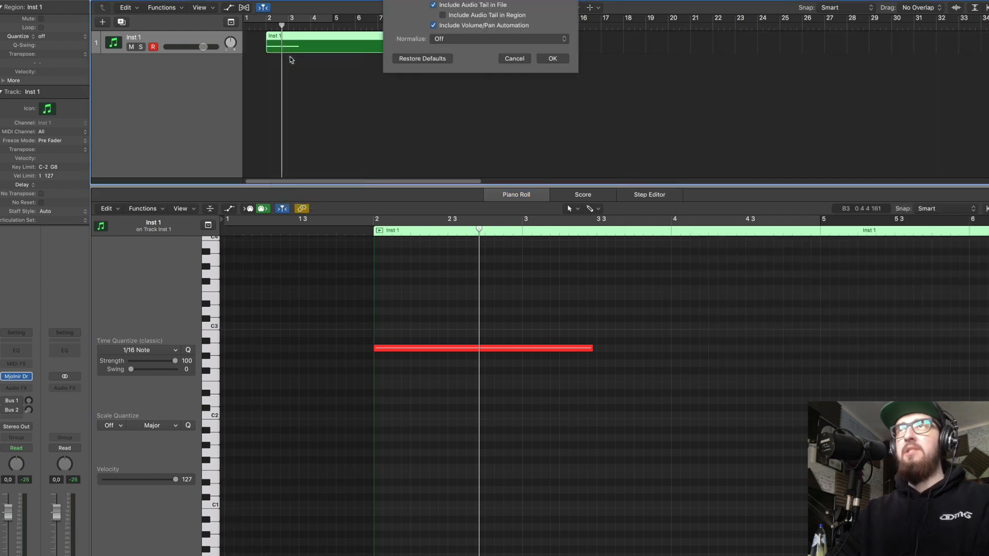
key(Return)
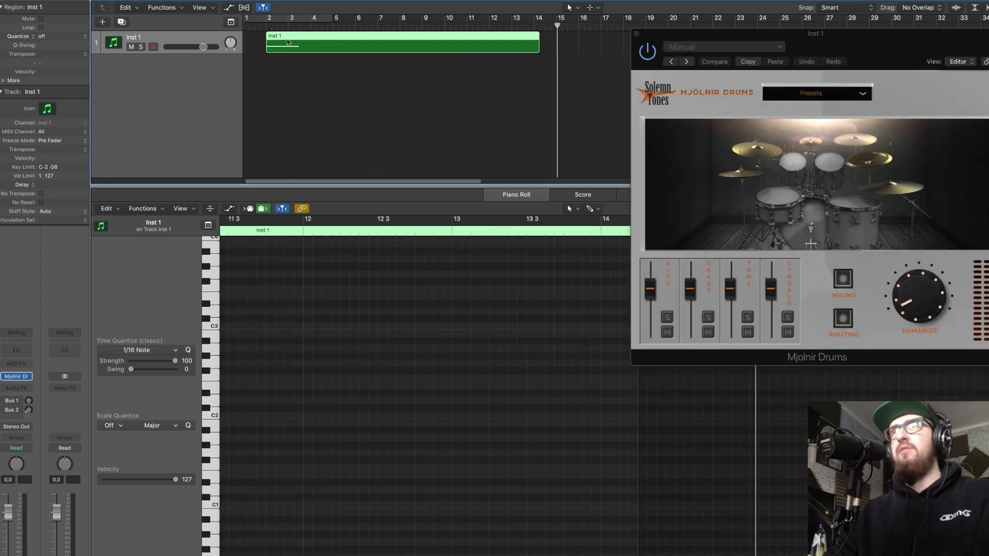
Delete the original Inst 1 instrument track together with its regions.
drag(637, 34, 585, 34)
key(super+BackSpace)
click(541, 160)
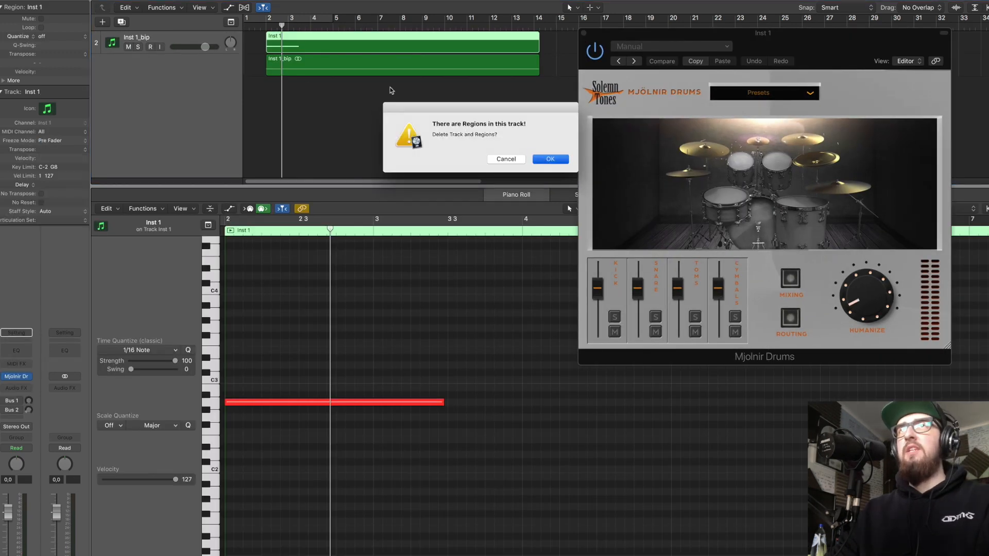
Play the bounced region from bar 2 and normalize its audio in the file editor.
click(264, 28)
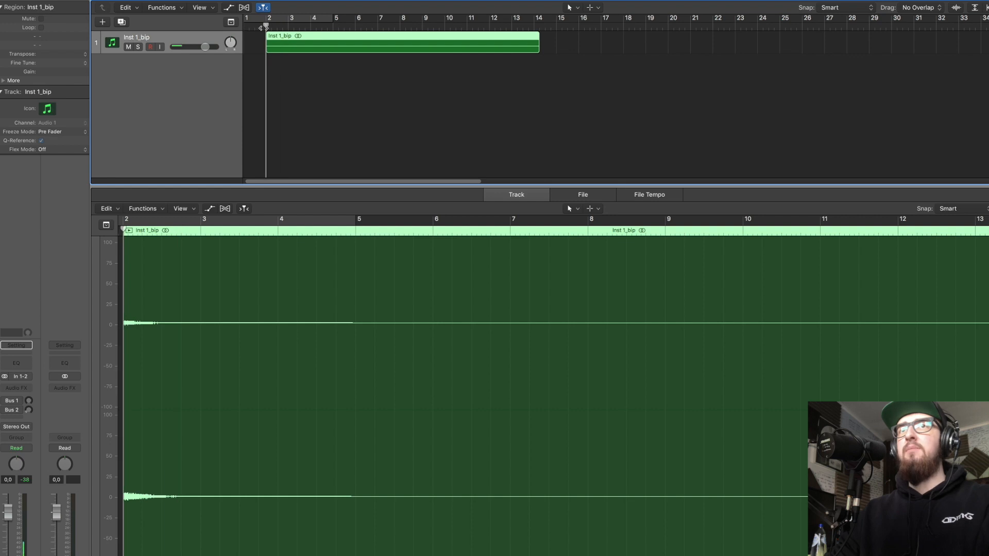
key(space)
click(151, 208)
click(579, 194)
click(580, 195)
click(187, 209)
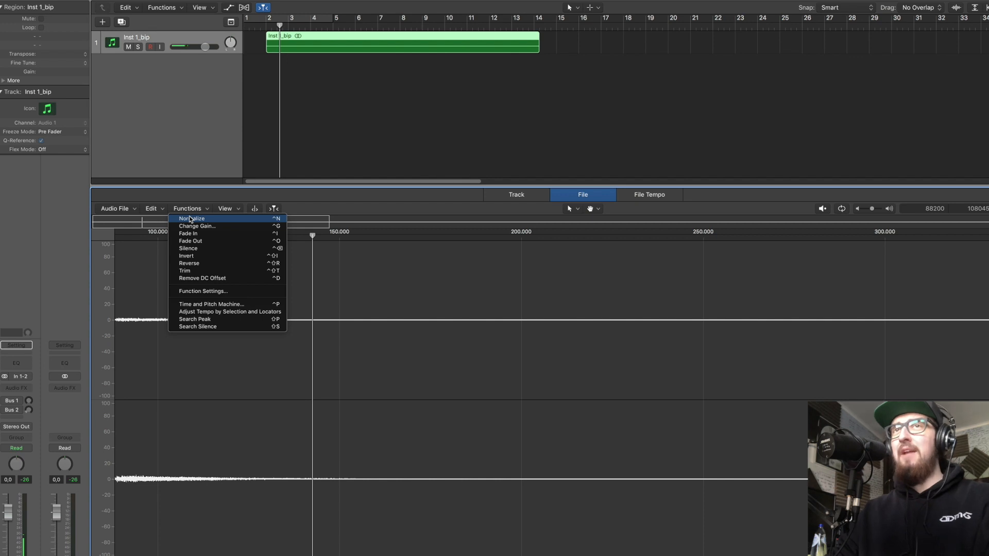
click(190, 219)
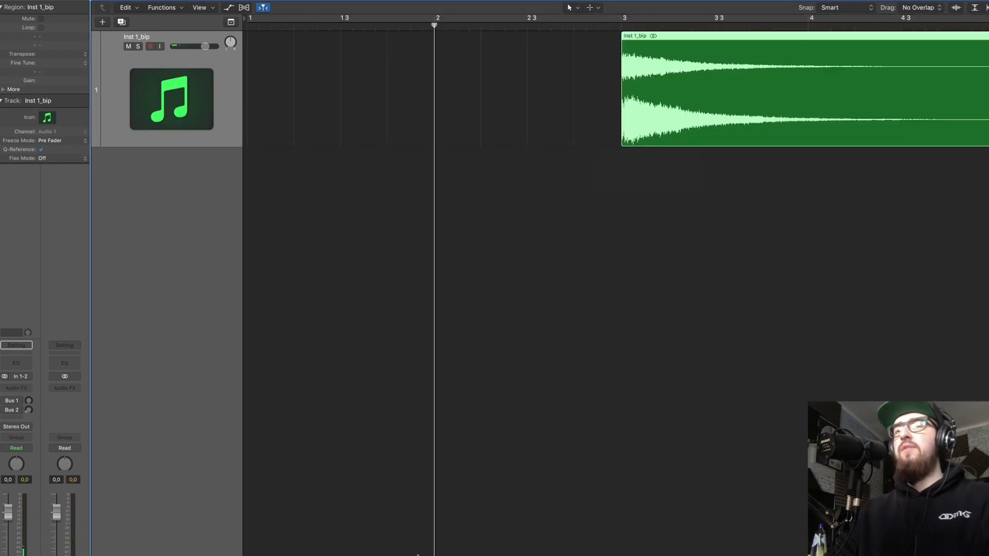
Duplicate the Inst 1_bip track and copy its audio region onto the new track at bar 3.
scroll(302, 461, right, 5)
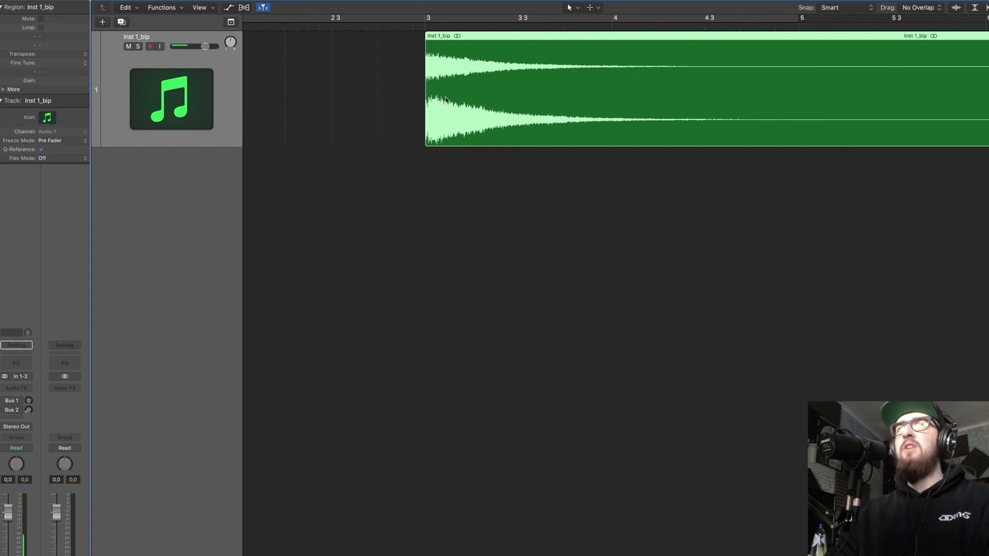
key(super+Left)
key(super+Left)
key(super+Left)
key(super+Left)
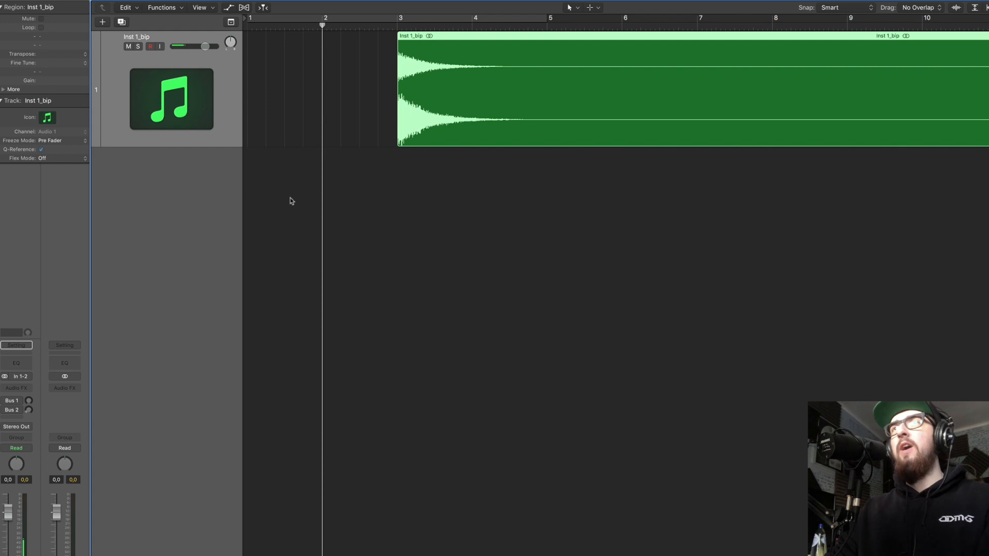
click(493, 180)
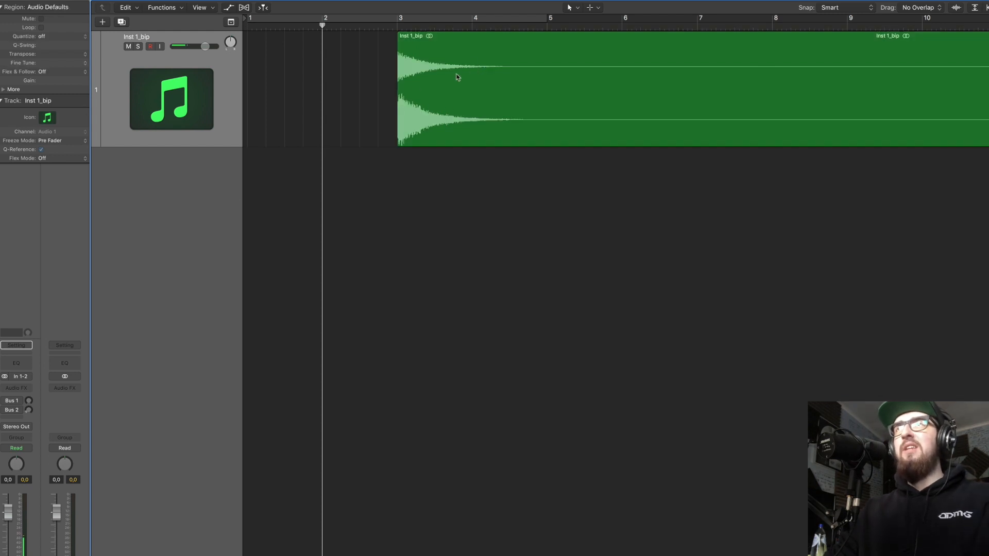
click(122, 21)
click(446, 88)
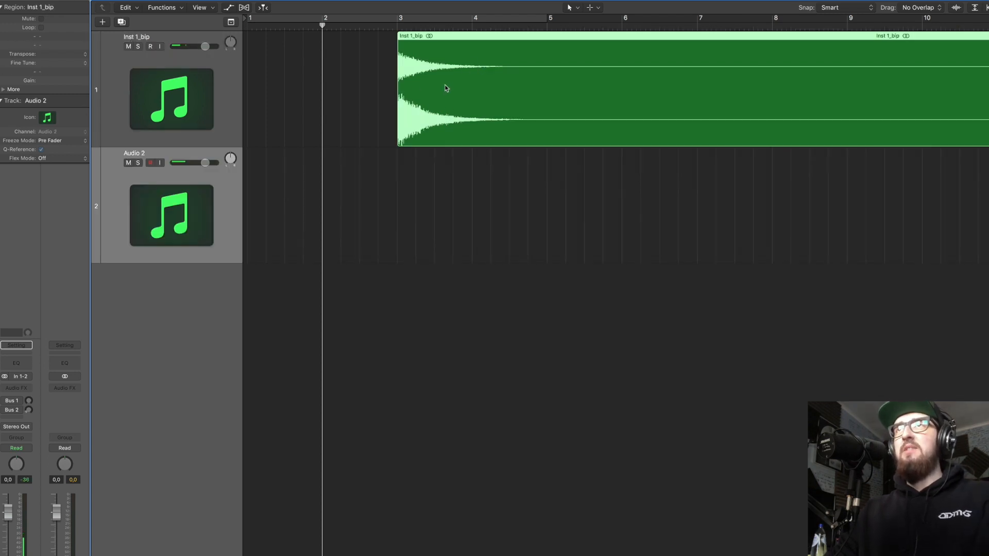
click(383, 97)
drag(415, 27, 398, 30)
key(super+v)
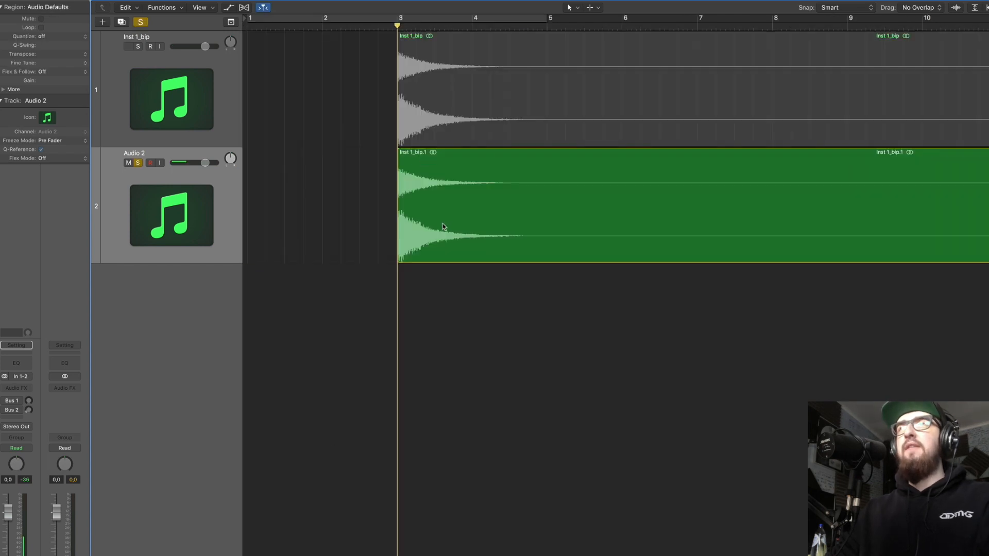
click(442, 226)
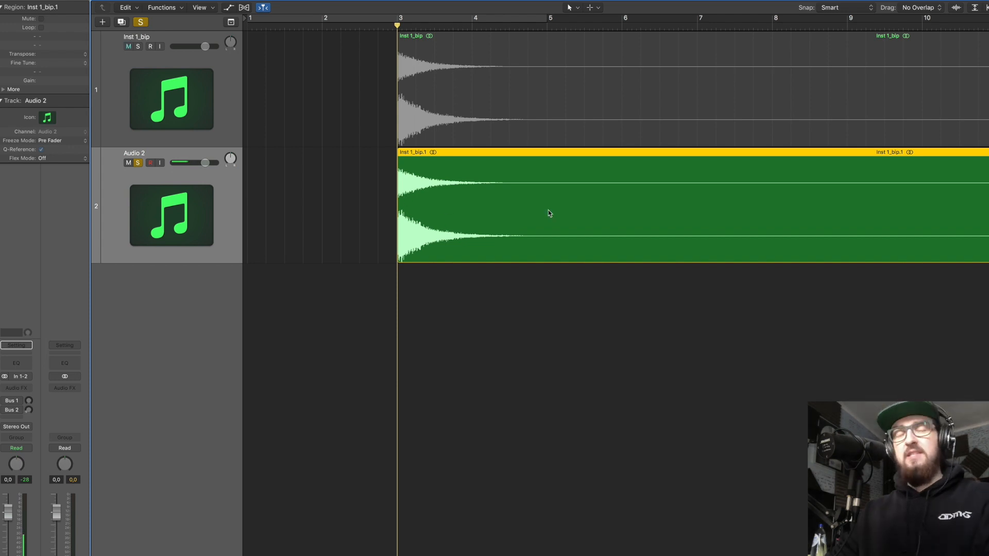
Insert Space Designer on the Audio 2 track and load the Large Spaces hall preset 04.4s Dream Hall.
click(21, 393)
mouse_move(44, 479)
click(111, 517)
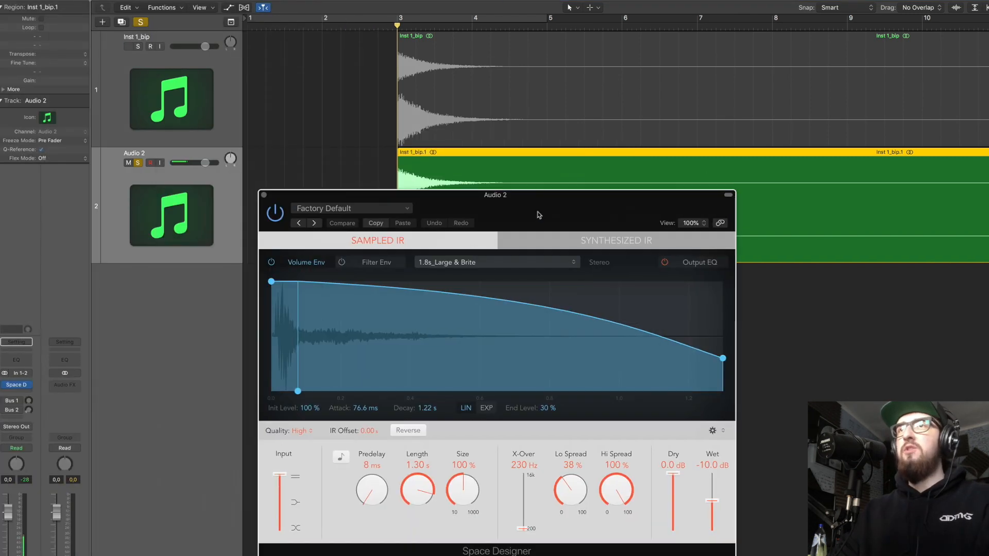
drag(538, 215, 459, 222)
click(436, 269)
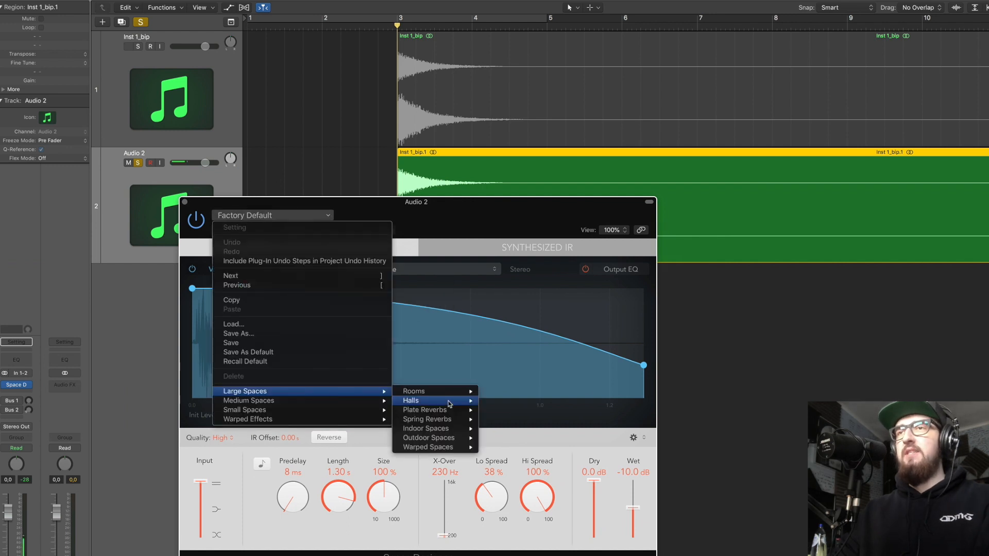
mouse_move(448, 402)
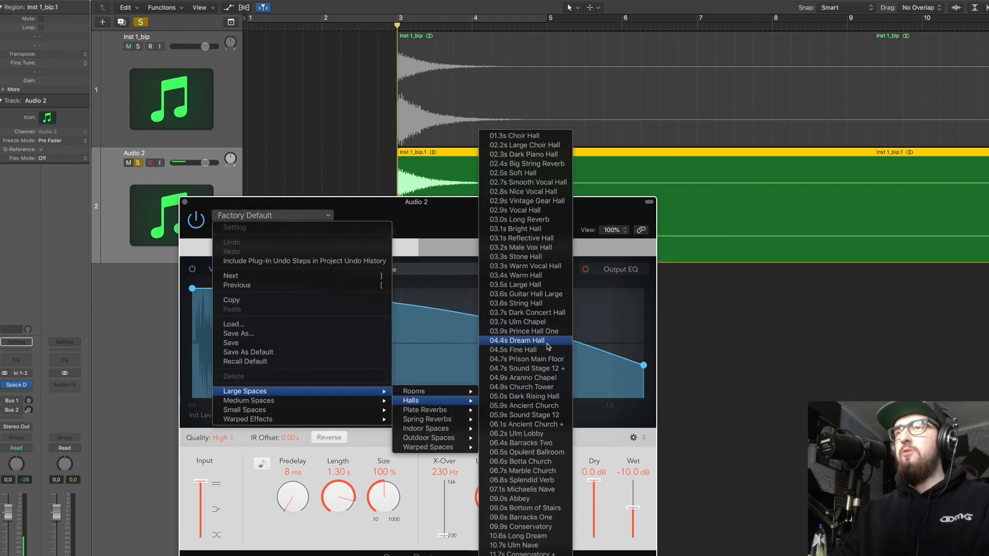
click(548, 347)
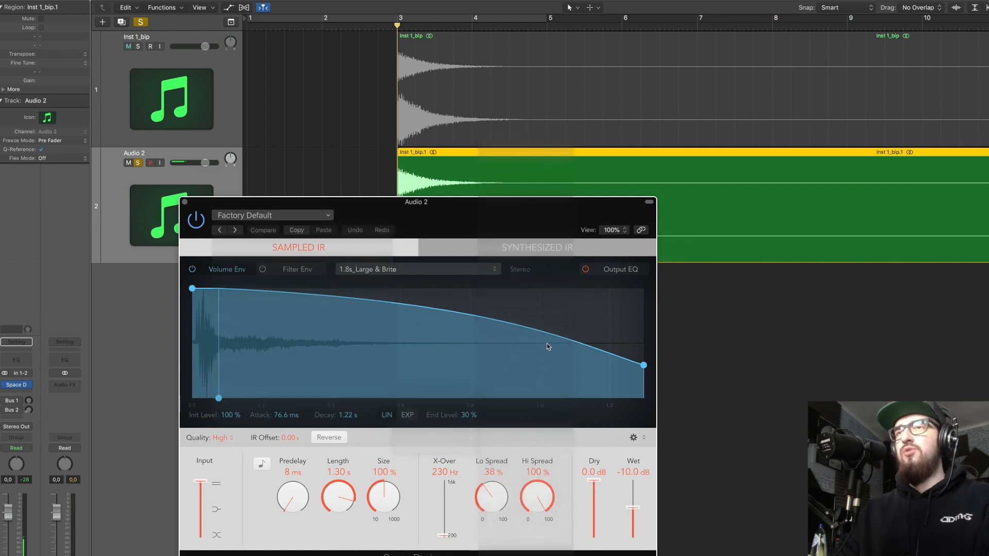
click(185, 202)
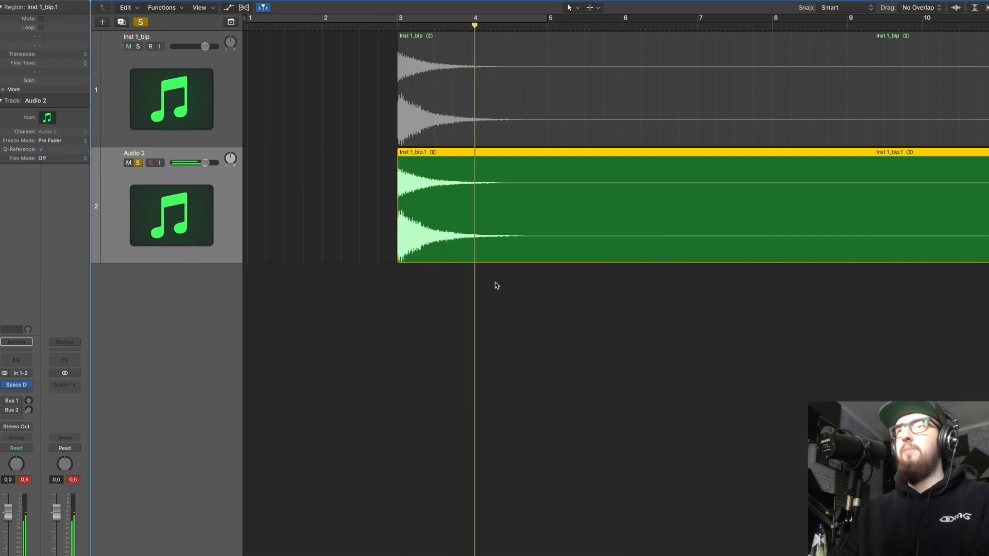
Insert a Compressor after Space Designer on the Audio 2 track.
click(30, 385)
mouse_move(20, 476)
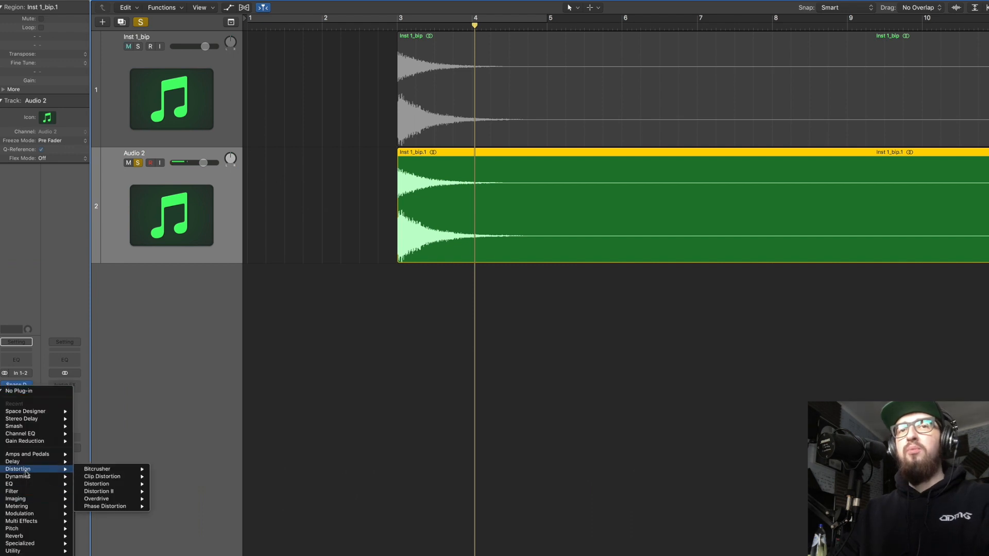
mouse_move(113, 484)
click(170, 484)
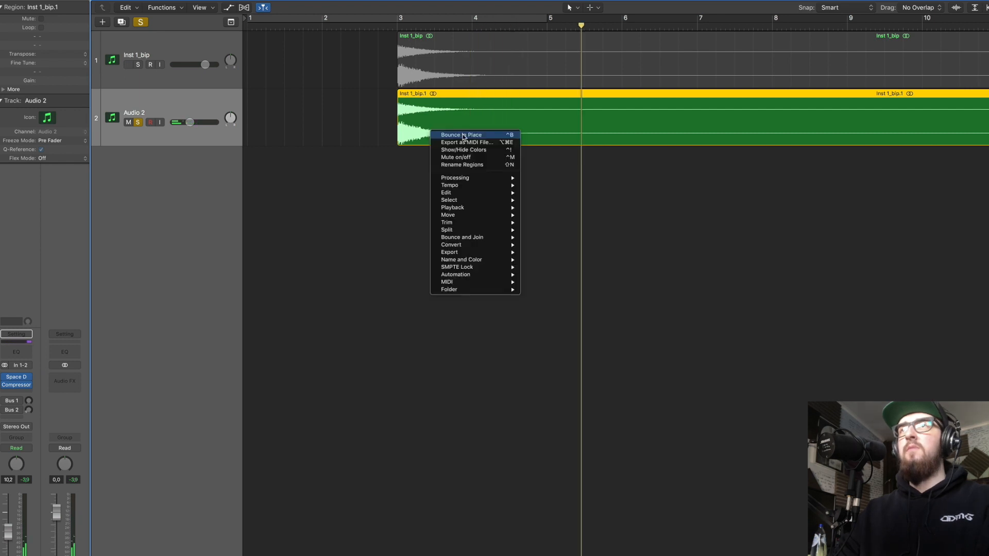
Bounce the Audio 2 region in place and delete the Audio 2 track with its regions.
click(465, 136)
key(Return)
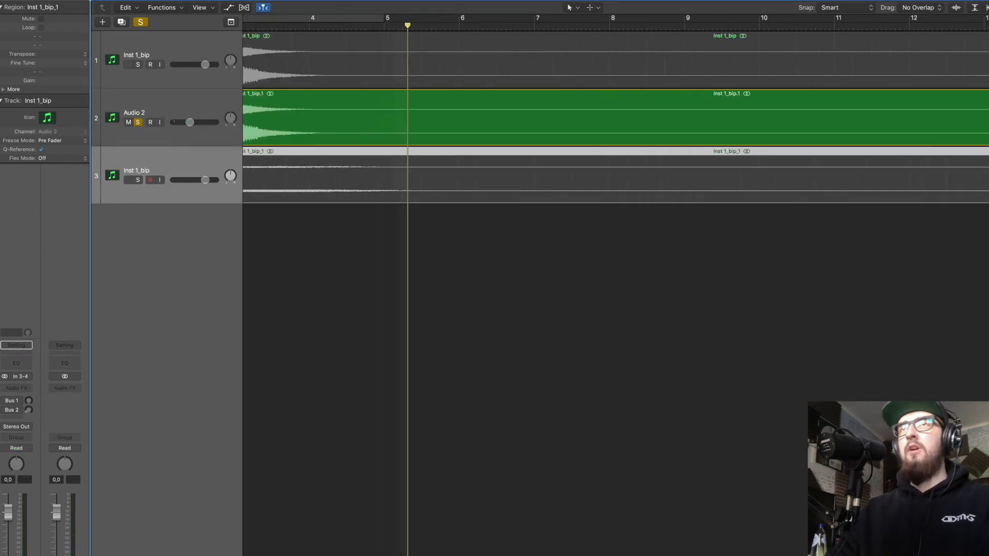
key(super+BackSpace)
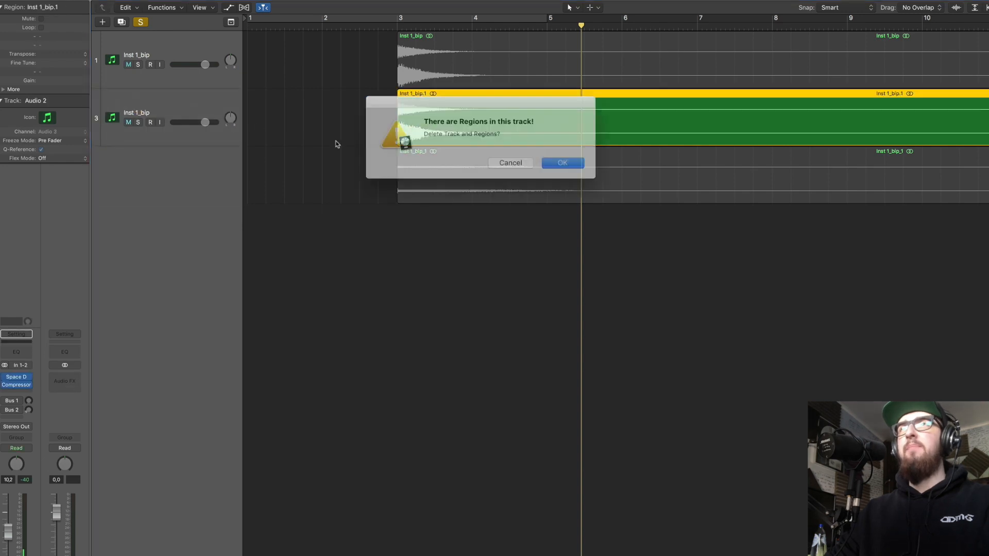
click(508, 152)
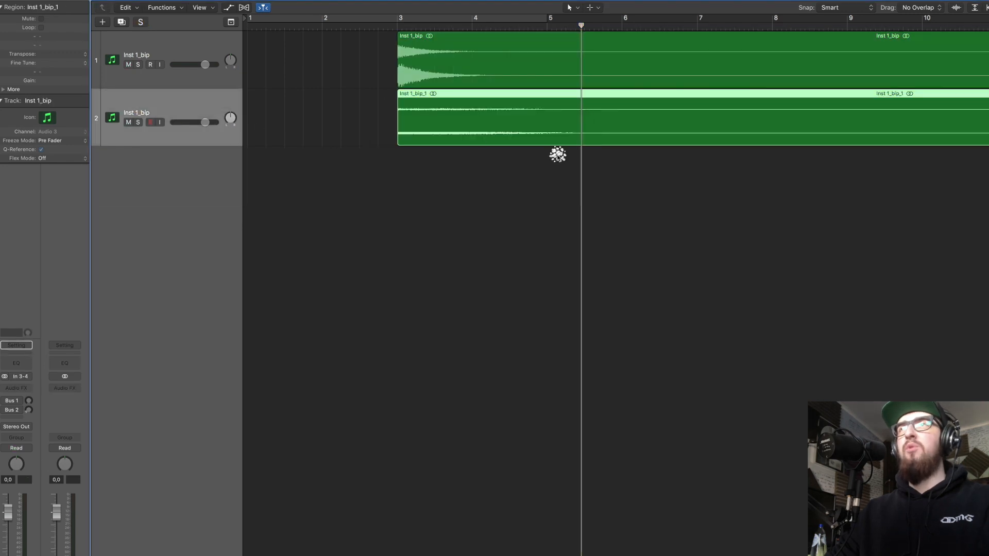
Audition the bounced reverb track in solo and trim about one beat off the start of its region.
click(137, 122)
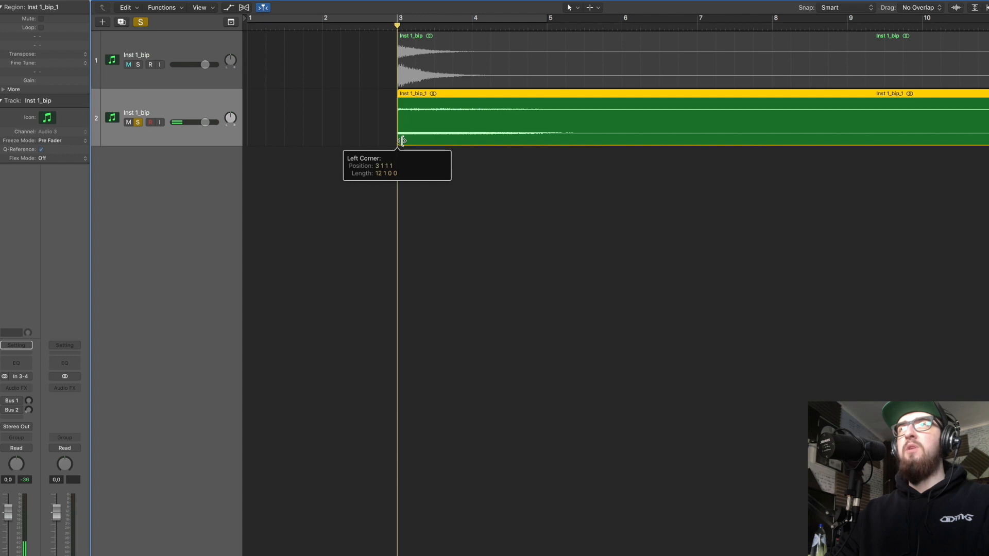
key(space)
key(space)
drag(398, 126, 416, 127)
Bounce the trimmed reverb region in place and delete the track it was bounced from.
right_click(441, 123)
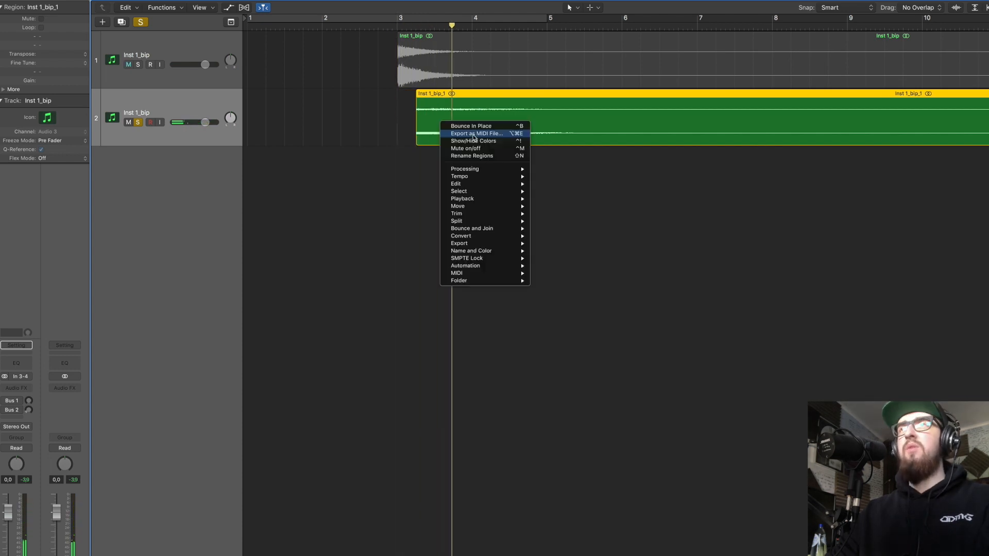
click(472, 127)
key(Return)
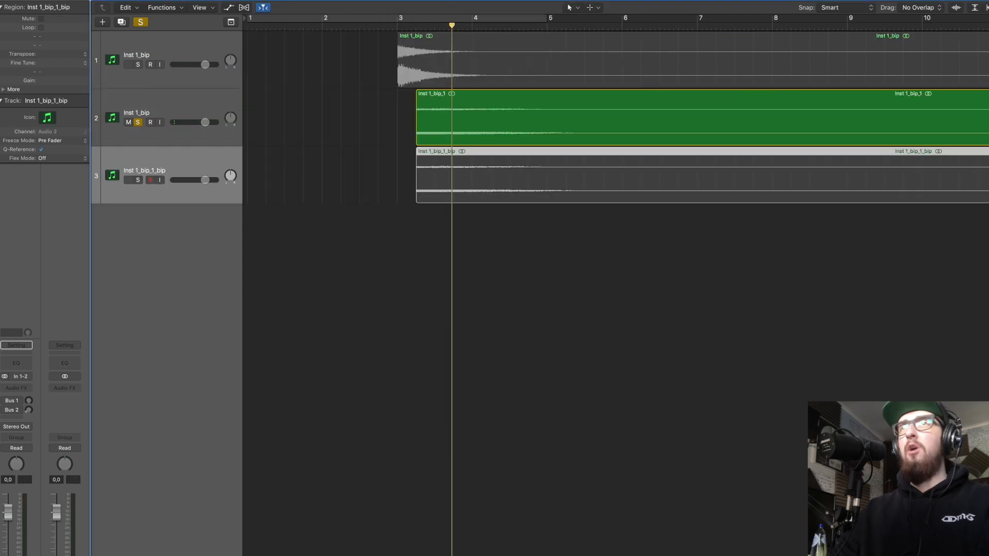
click(139, 113)
key(super+BackSpace)
click(551, 158)
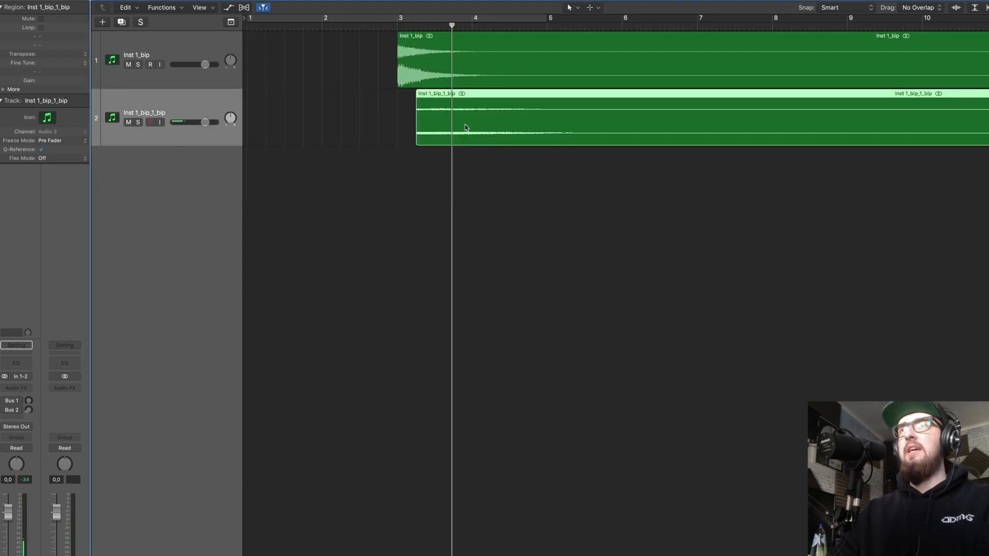
Reverse the audio of the Inst 1_bip_1_bip region in the file editor and close the editor.
double_click(444, 109)
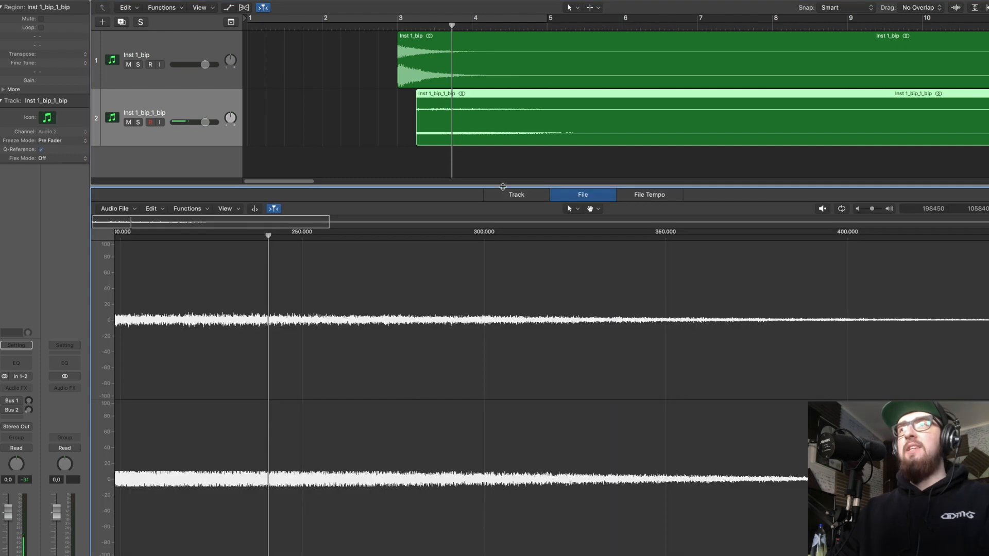
click(206, 209)
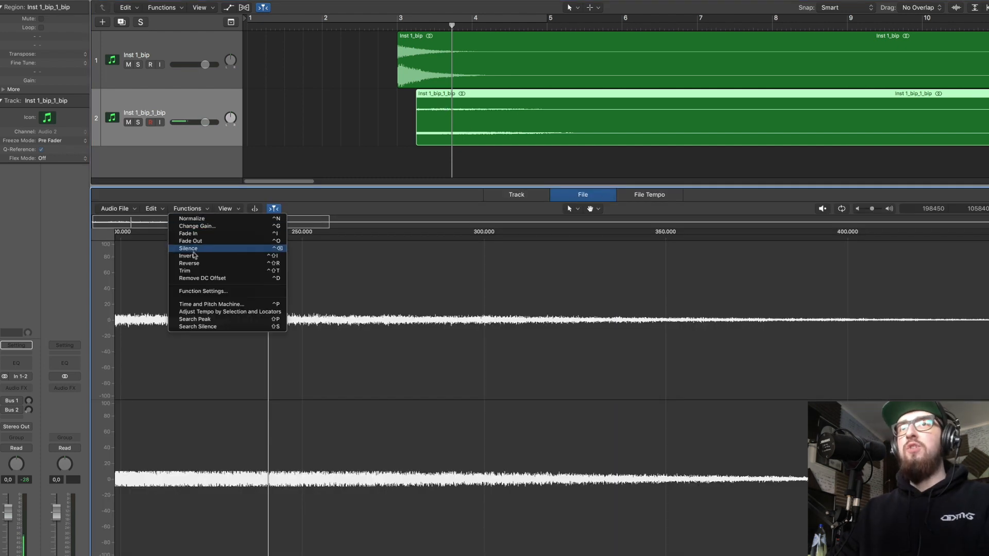
click(195, 265)
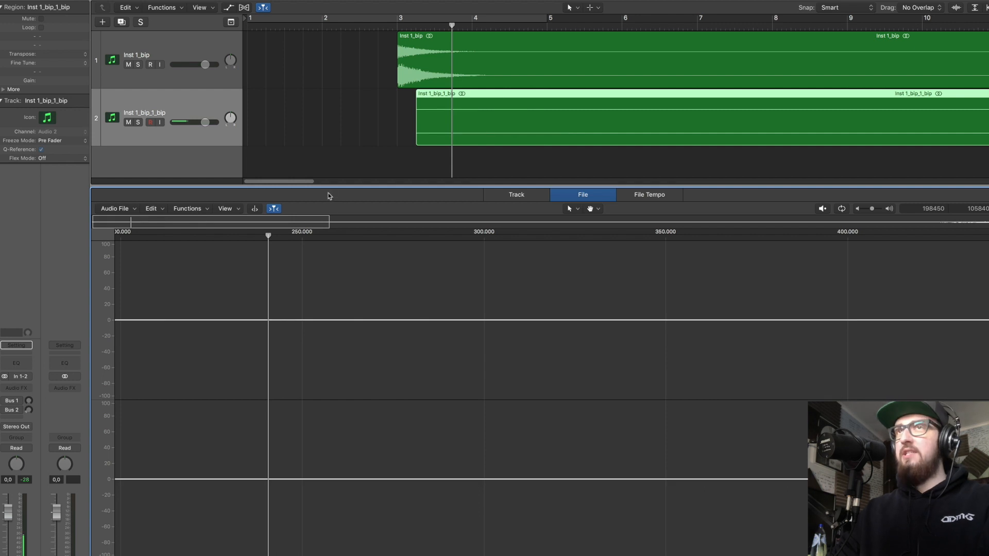
key(e)
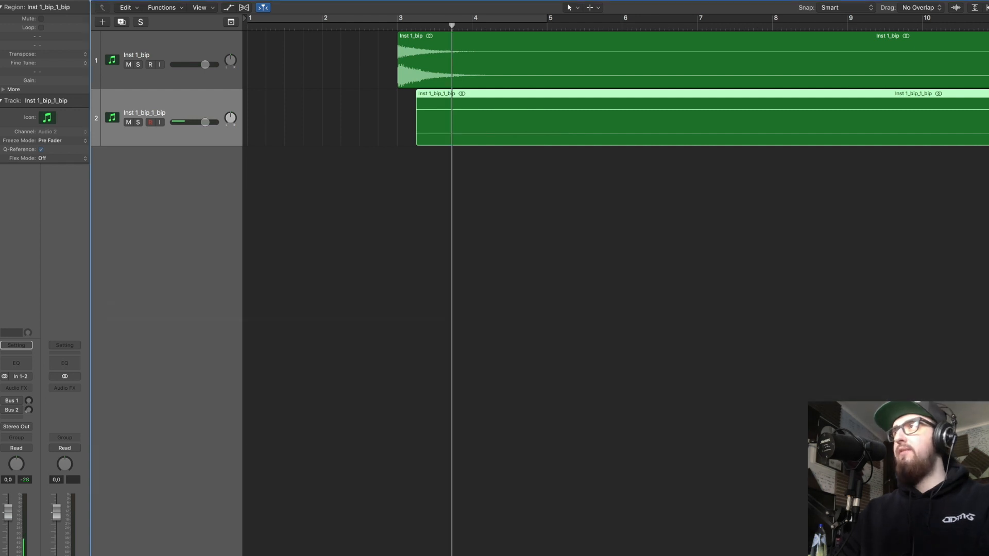
key(super+Left)
key(super+Left)
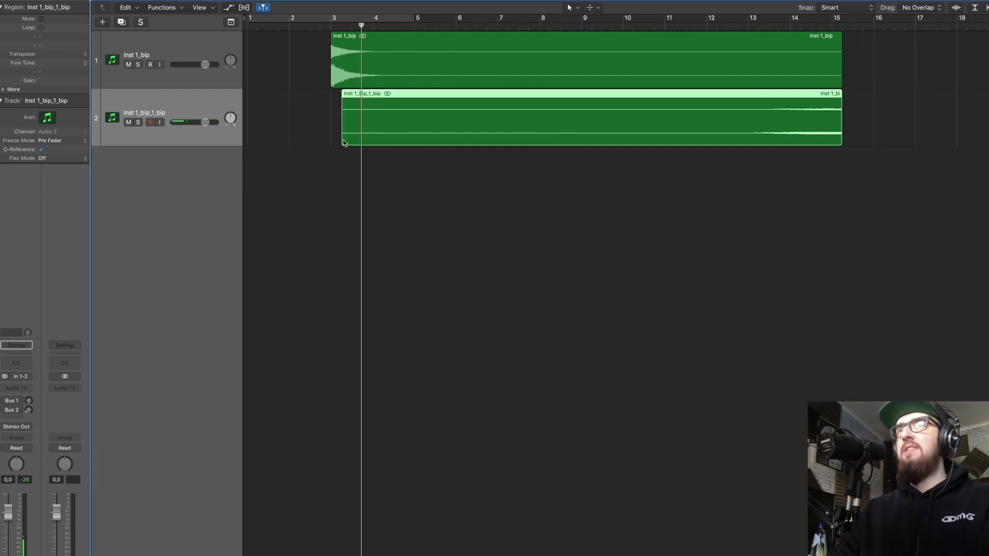
Trim the reversed Inst 1_bip_1_bip region to about its last two bars and move it earlier on the timeline.
drag(342, 140, 709, 140)
drag(781, 142, 369, 142)
click(593, 8)
click(572, 9)
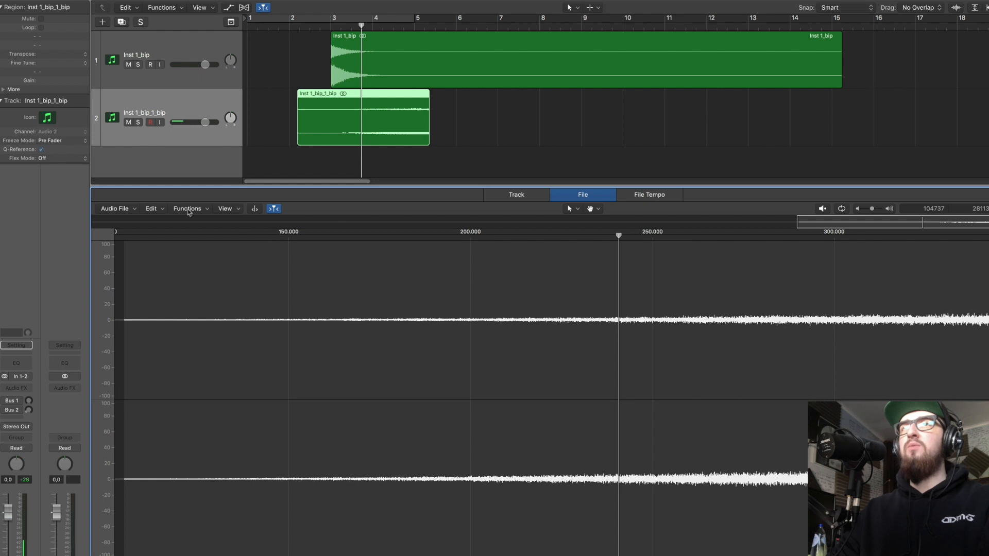
click(189, 212)
click(200, 224)
key(e)
drag(428, 139, 385, 139)
Add a fade-in across the whole reversed region and place it from bar 1 to bar 3, ending where the drum hit starts.
click(569, 8)
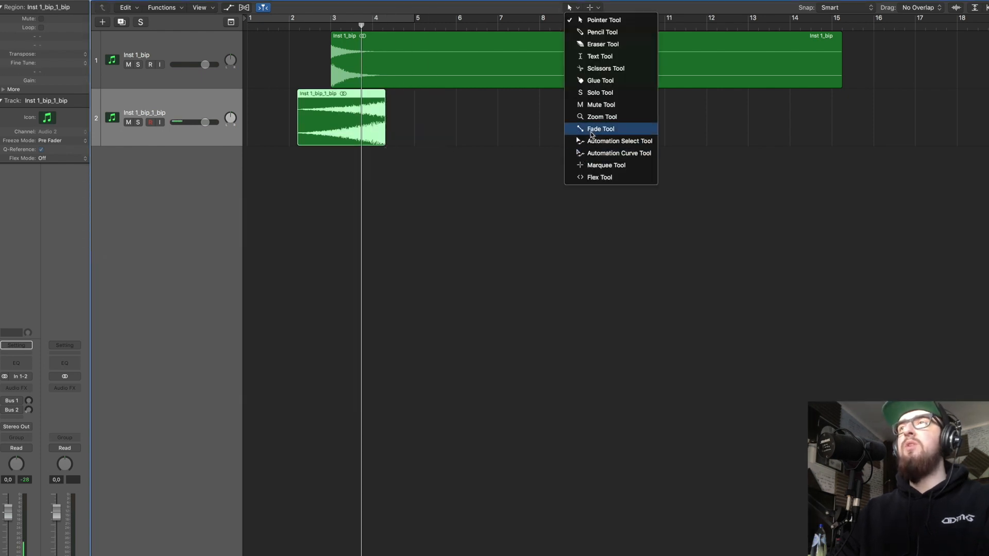
click(592, 130)
drag(359, 131, 264, 137)
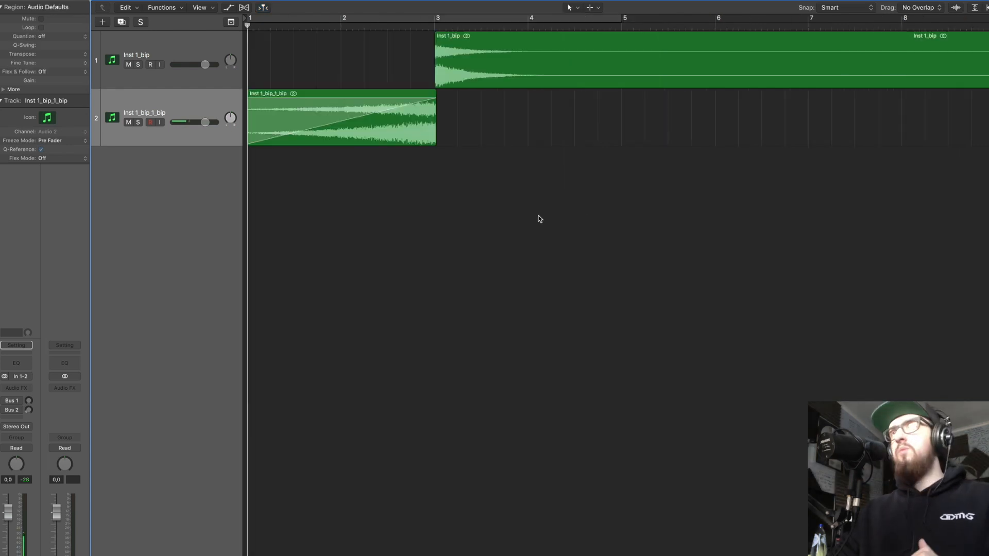
Recolor the Inst 1_bip drum hit region orange.
click(483, 53)
right_click(476, 60)
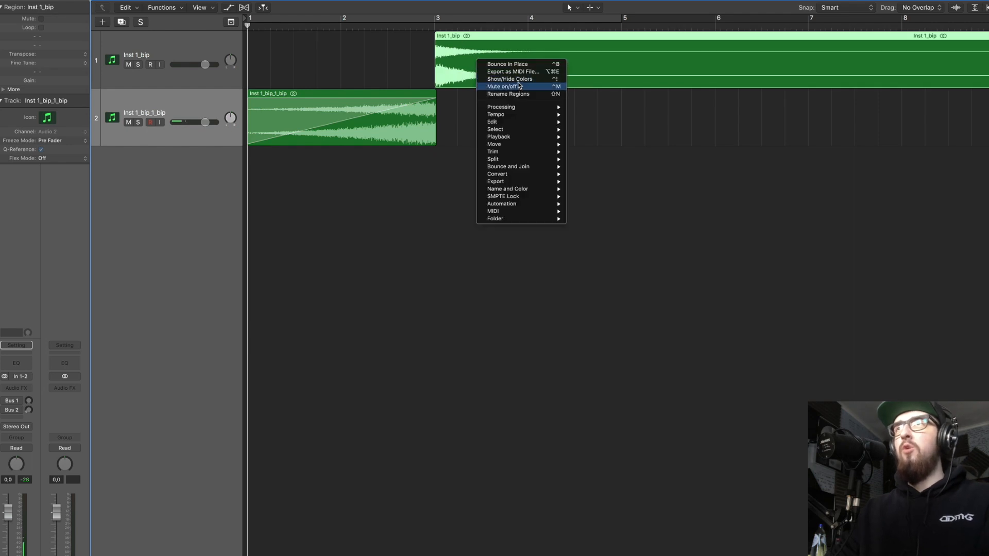
click(653, 247)
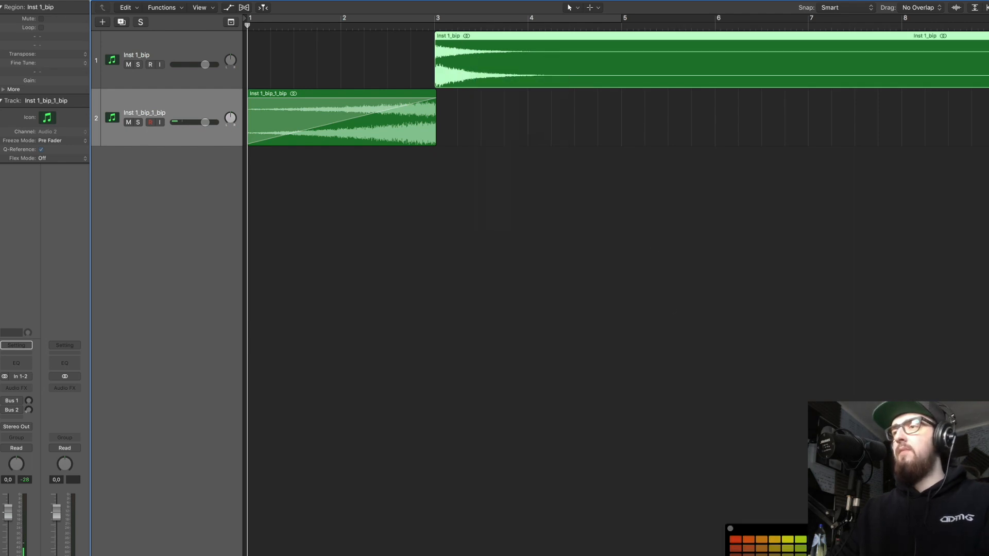
click(758, 540)
click(729, 529)
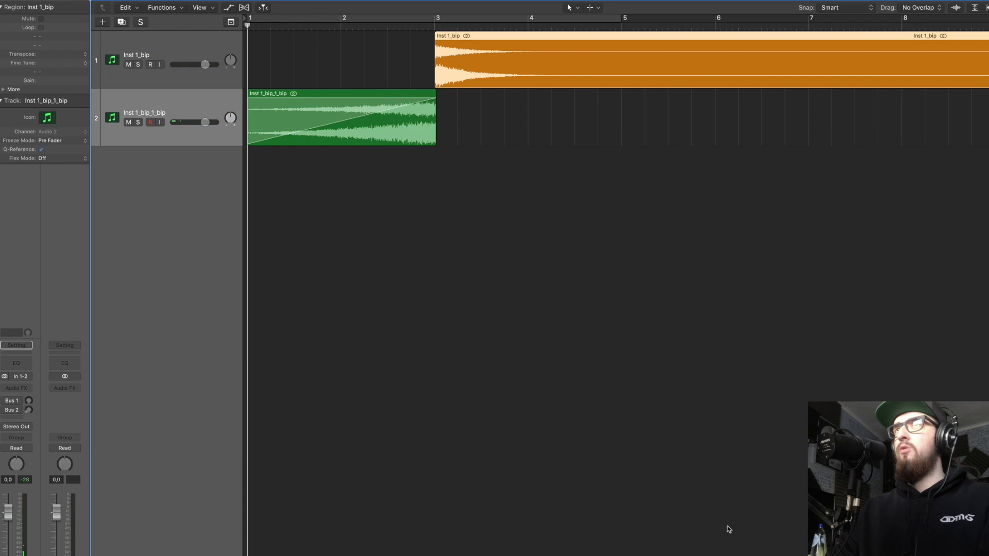
Mute the Inst 1_bip track and audition the reversed swell on its own.
click(151, 65)
click(138, 64)
key(space)
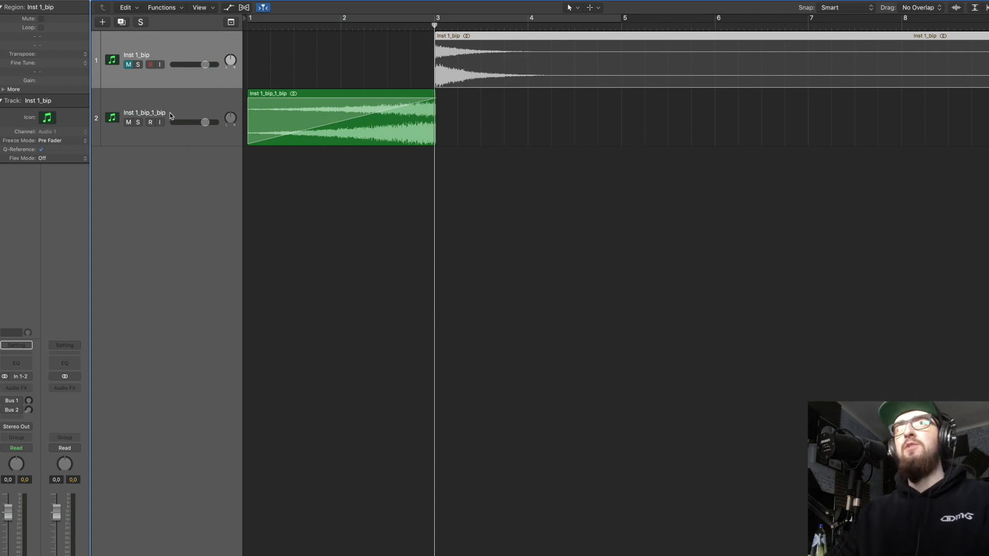
Bend the reversed region's fade-in from a straight line into a slow-starting curve that rises steeply near bar 3.
click(152, 106)
mouse_move(430, 28)
mouse_down()
mouse_move(529, 26)
mouse_move(441, 26)
mouse_up()
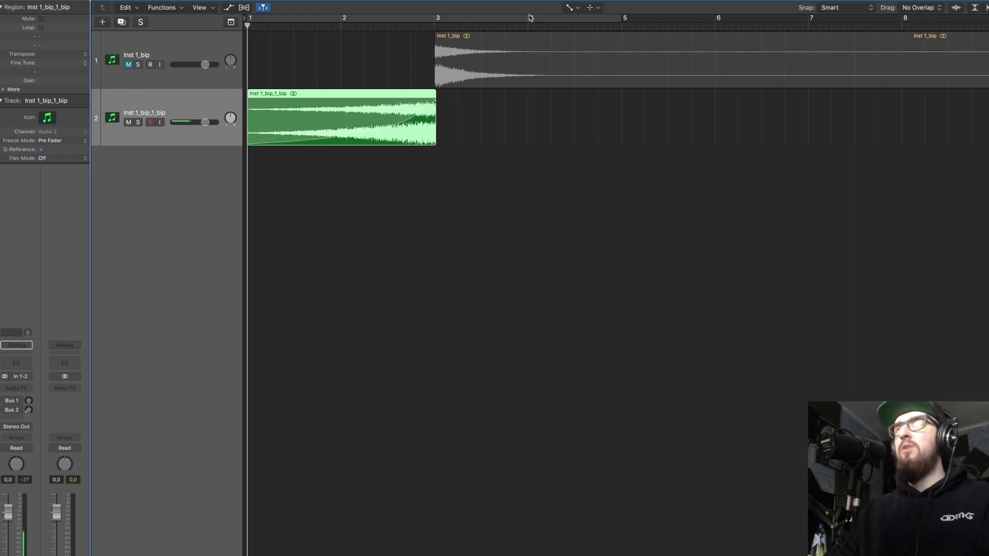
click(570, 8)
click(60, 90)
Unmute the Inst 1_bip track and play the reversed swell into the drum hit from bar 1.
click(128, 65)
key(space)
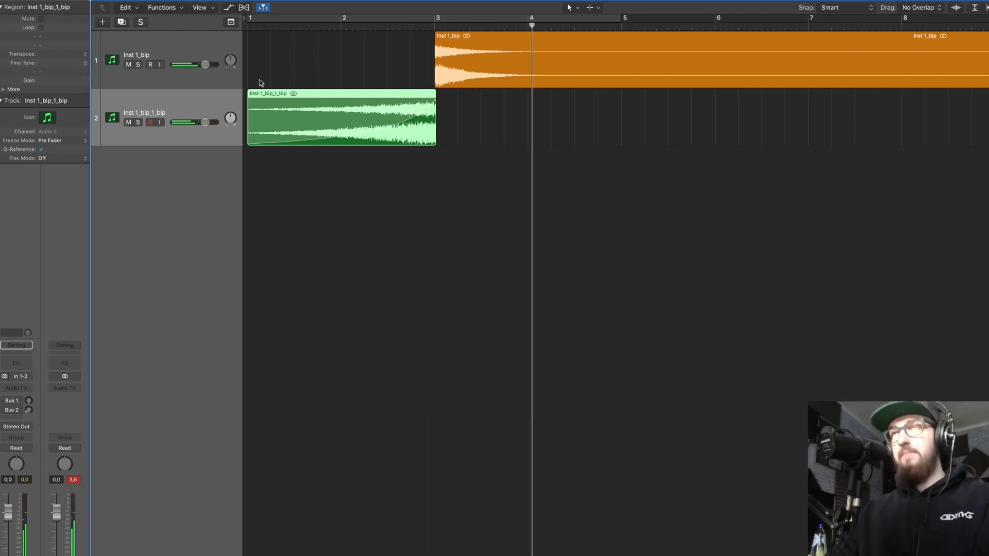
key(space)
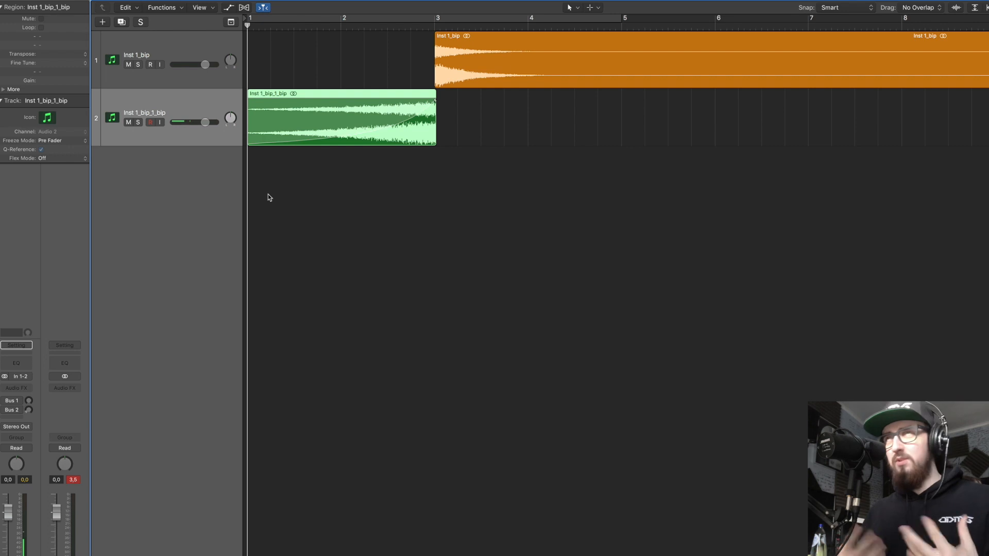
click(434, 26)
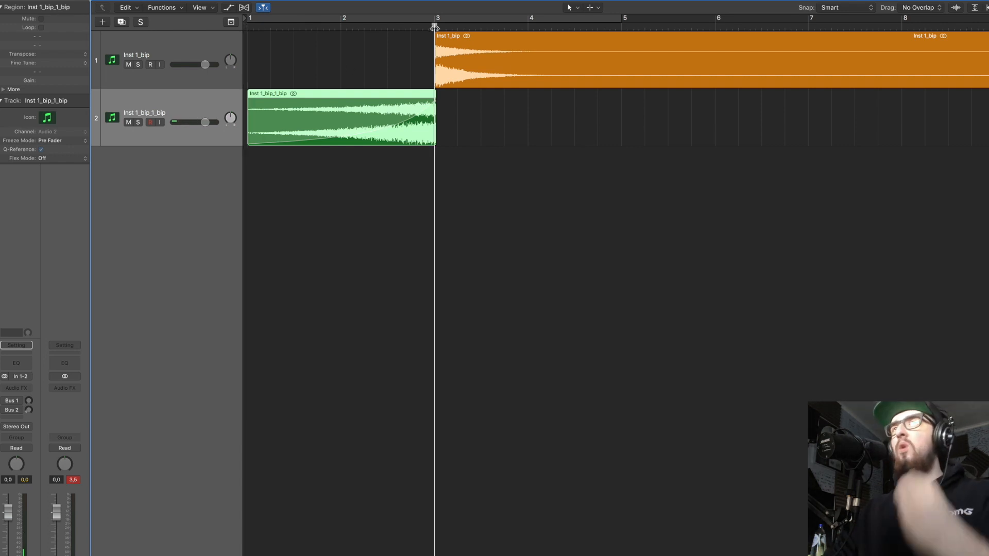
drag(434, 26, 247, 26)
key(space)
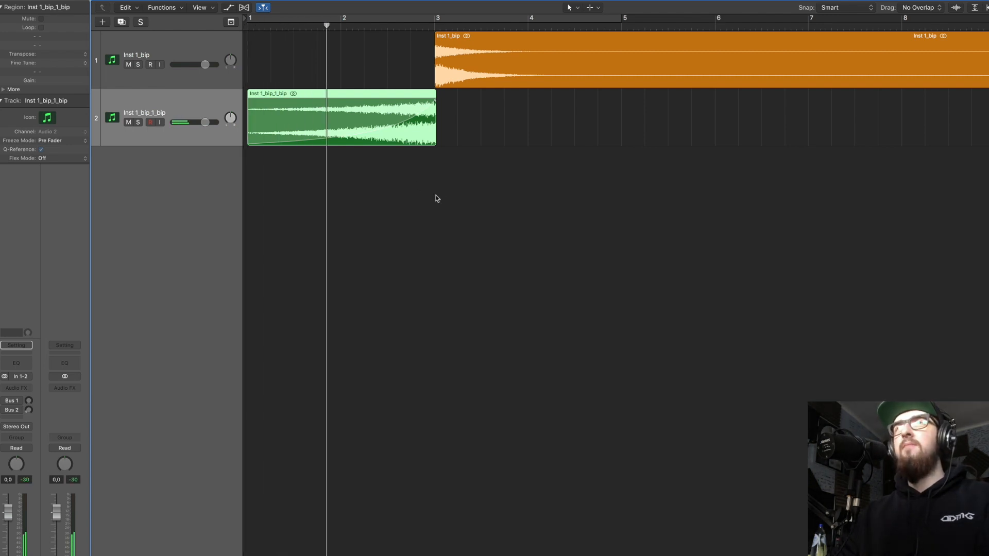